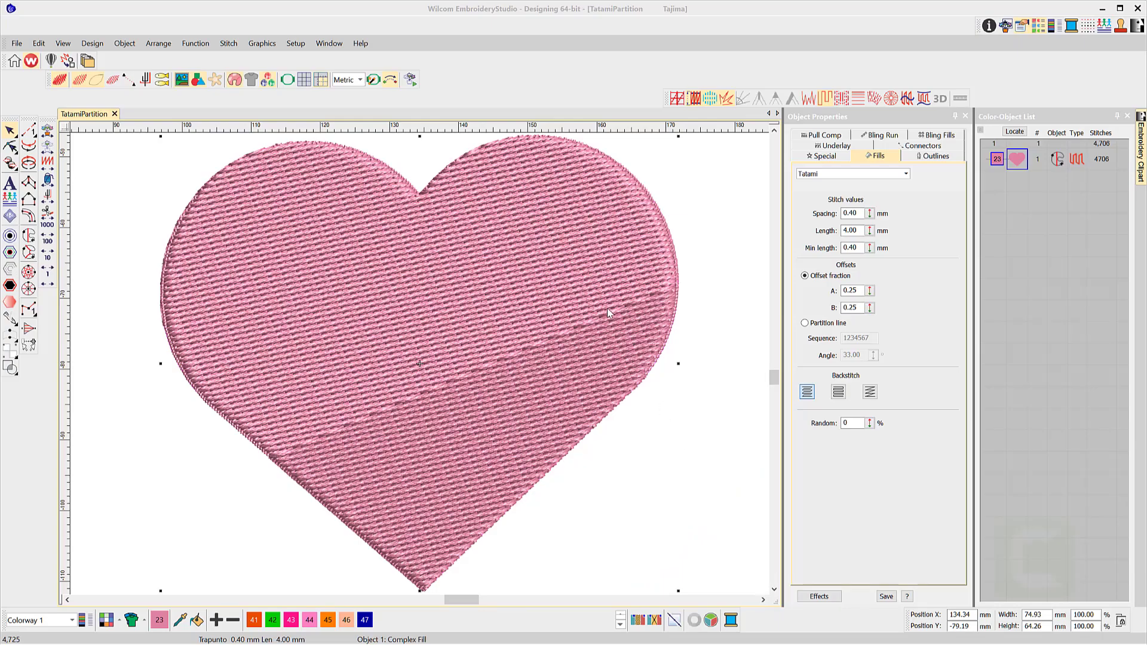
In the Special tab, set the heart's Complex Fill angle to 0°, then to 90°
{"action": "left_click", "coordinate": [832, 158]}
{"action": "double_click", "coordinate": [852, 231]}
{"action": "type", "text": "0"}
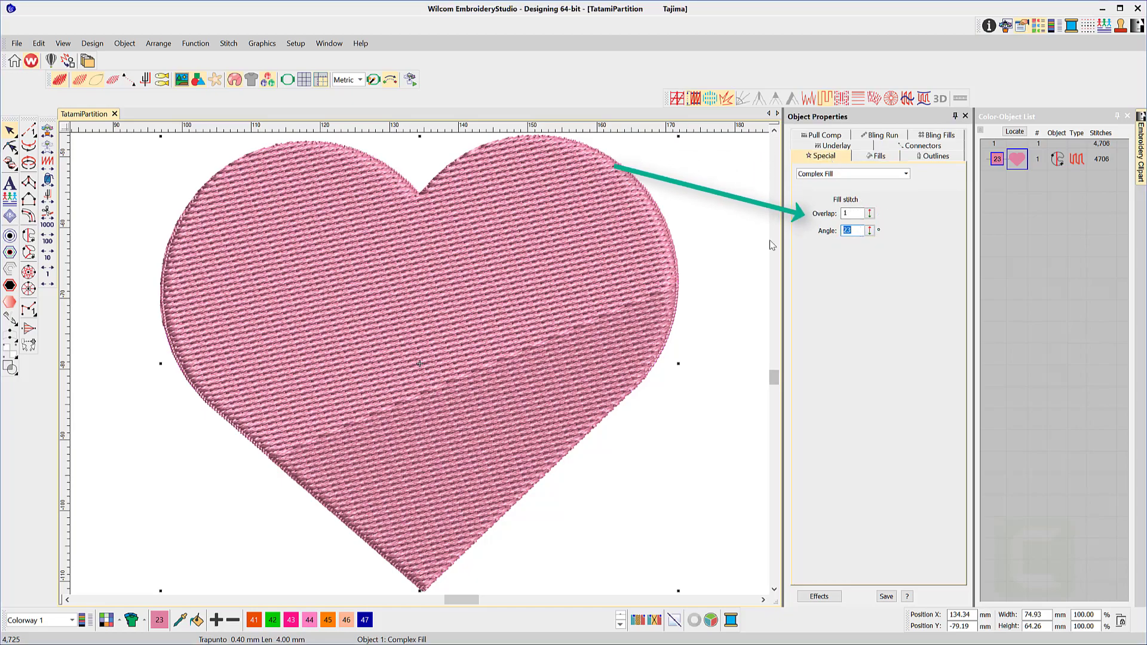
{"action": "key", "text": "Return"}
{"action": "double_click", "coordinate": [852, 231]}
{"action": "type", "text": "90"}
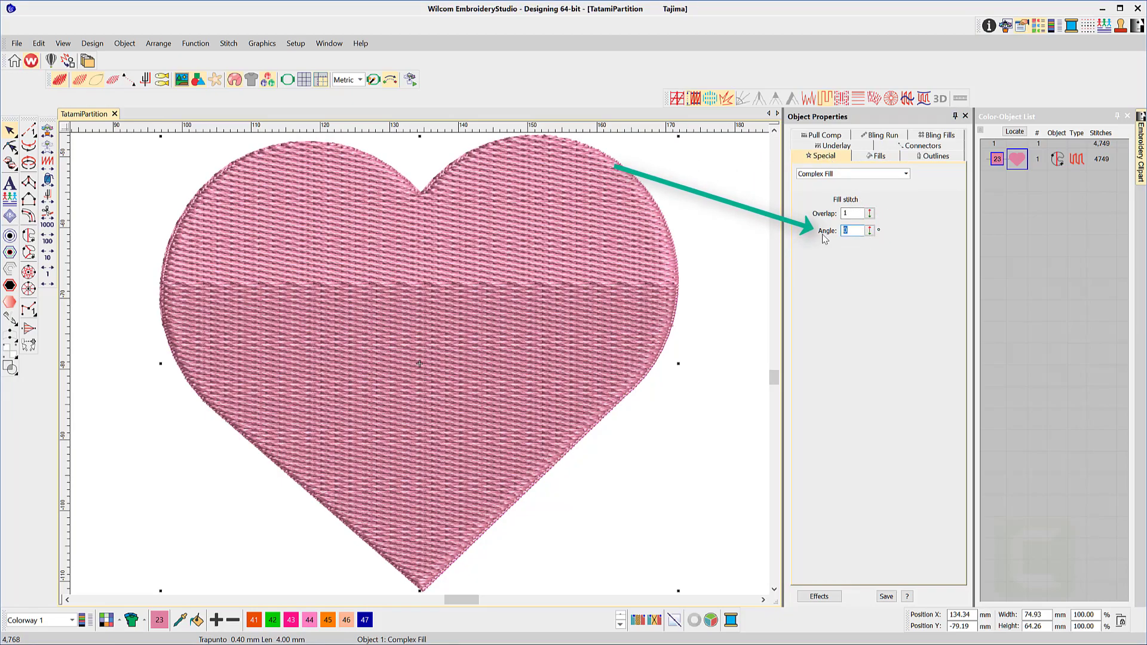
{"action": "key", "text": "Return"}
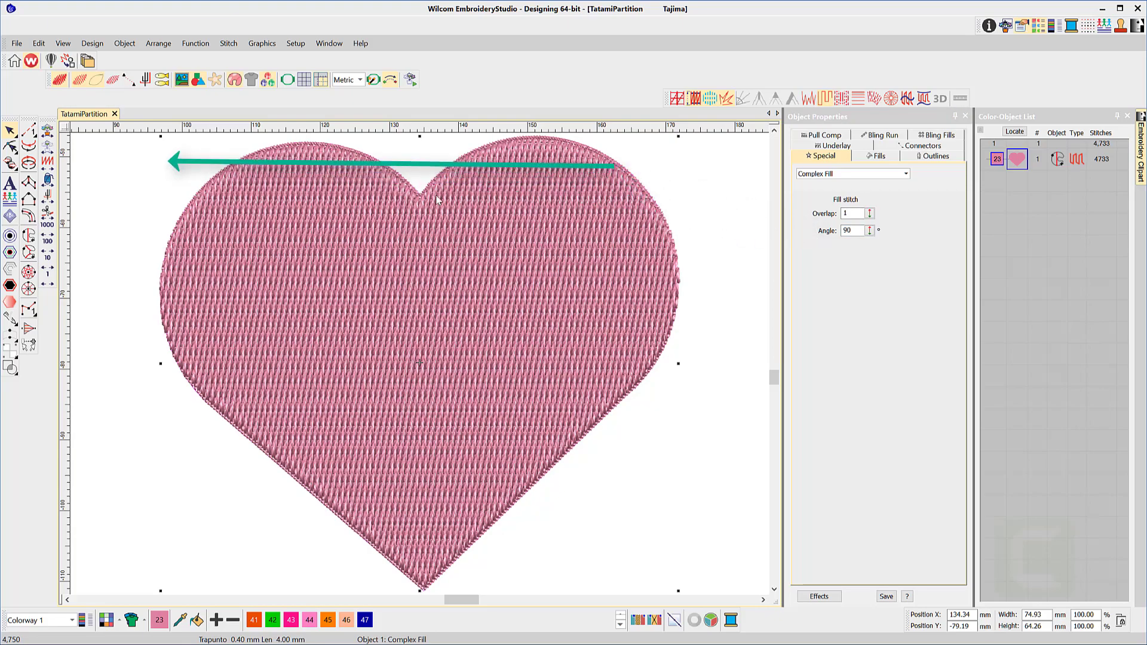
Drag the heart's fill angle line in Reshape mode to about 24°, then confirm overlap 3
{"action": "key", "text": "h"}
{"action": "scroll", "coordinate": [421, 363], "scroll_direction": "down", "scroll_amount": 1}
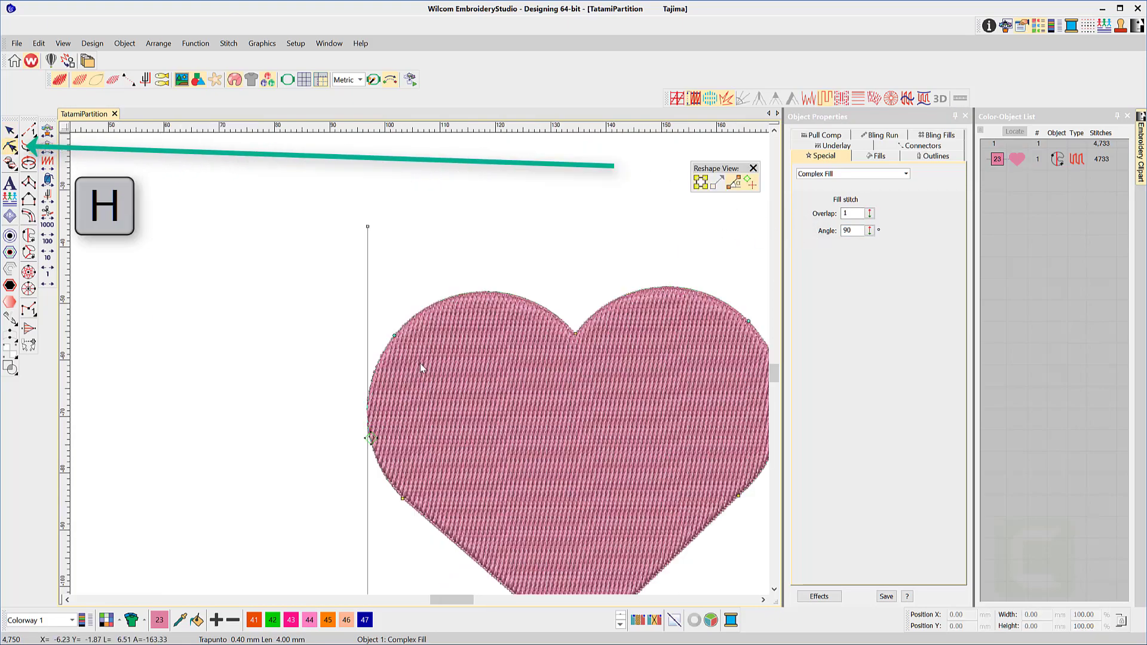
{"action": "left_click", "coordinate": [368, 227]}
{"action": "left_click_drag", "start_coordinate": [368, 227], "coordinate": [699, 409]}
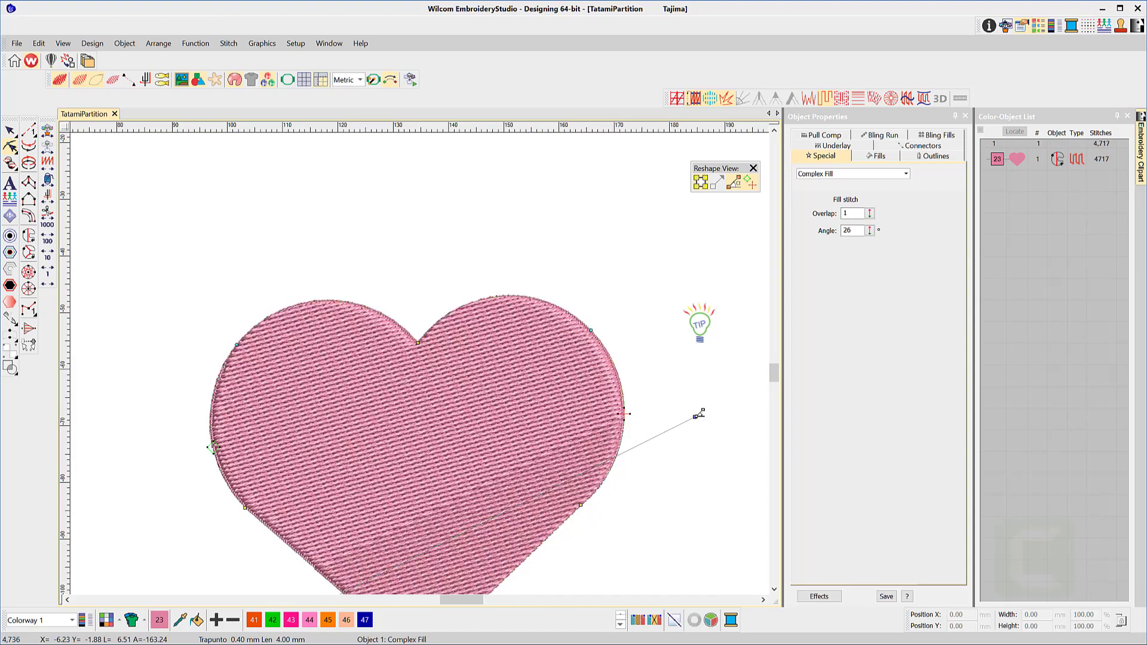
{"action": "scroll", "coordinate": [699, 409], "scroll_direction": "up", "scroll_amount": 1}
{"action": "left_click_drag", "start_coordinate": [592, 338], "coordinate": [597, 357]}
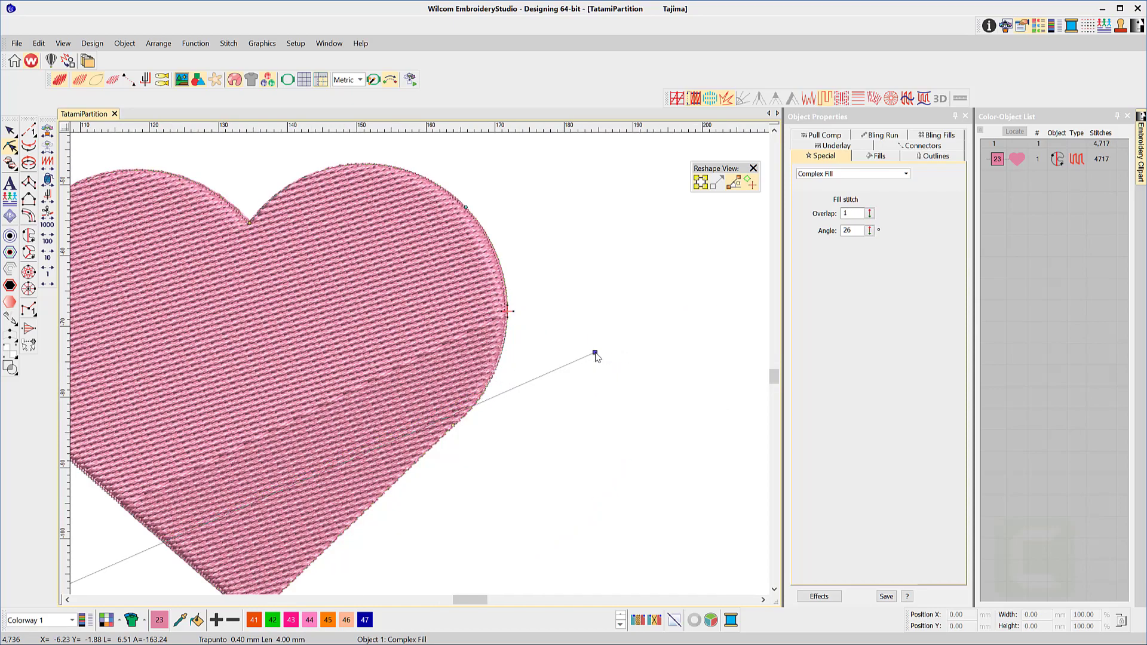
{"action": "key", "text": "c"}
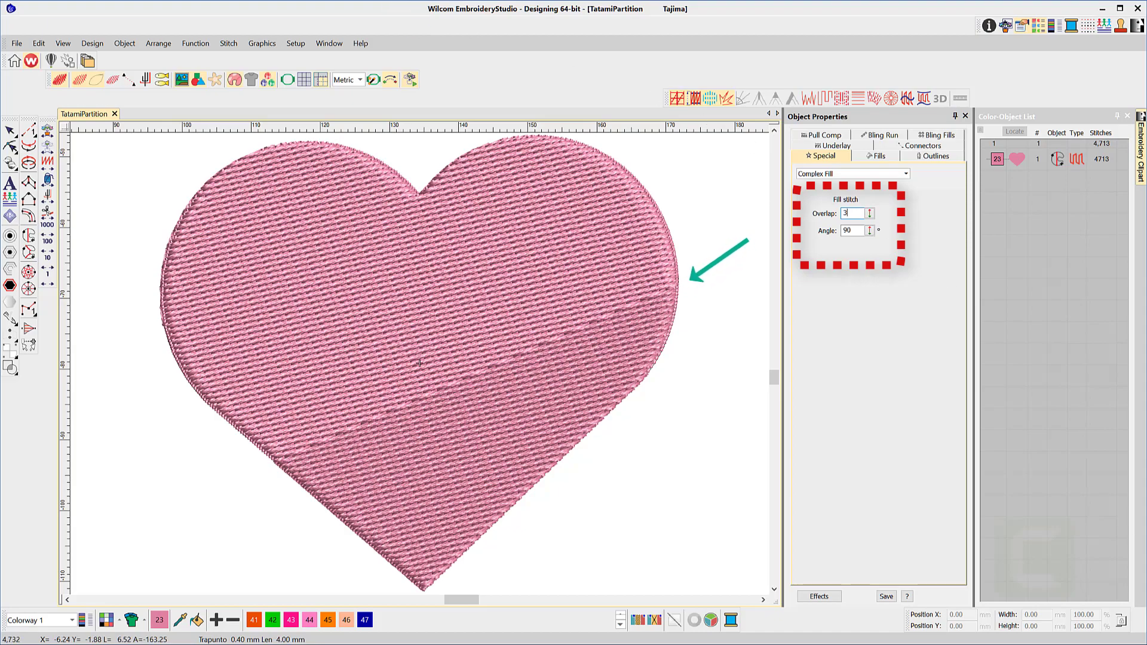
{"action": "key", "text": "Return"}
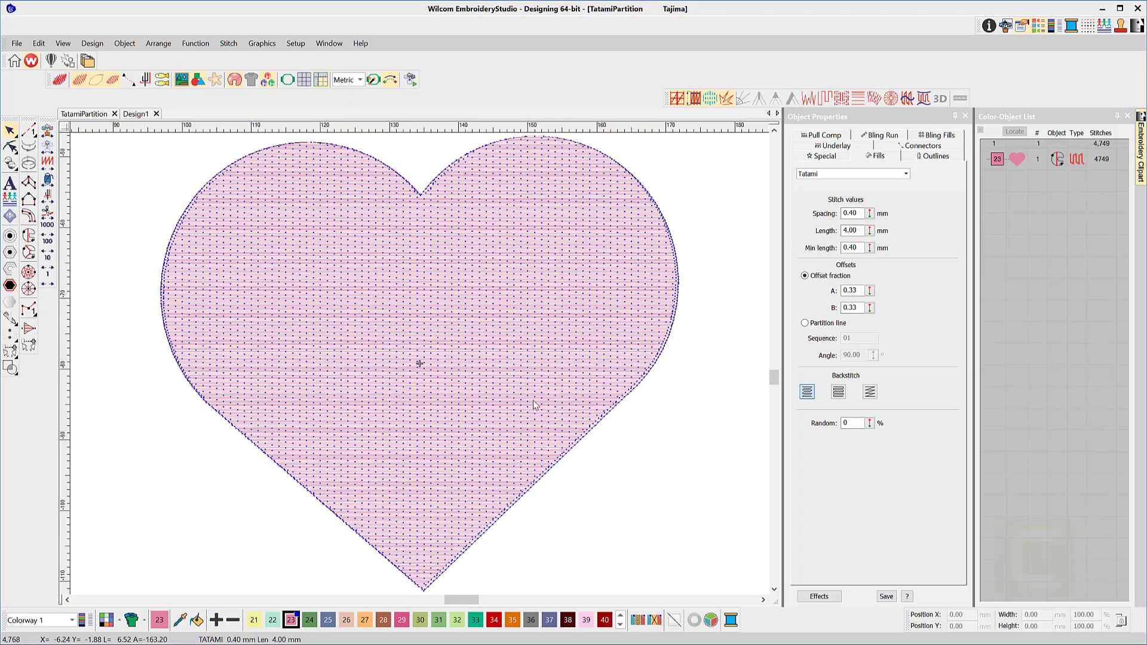
Zoom in on the heart and measure the stitch spacing near its edge
{"action": "scroll", "coordinate": [525, 384], "scroll_direction": "up", "scroll_amount": 2}
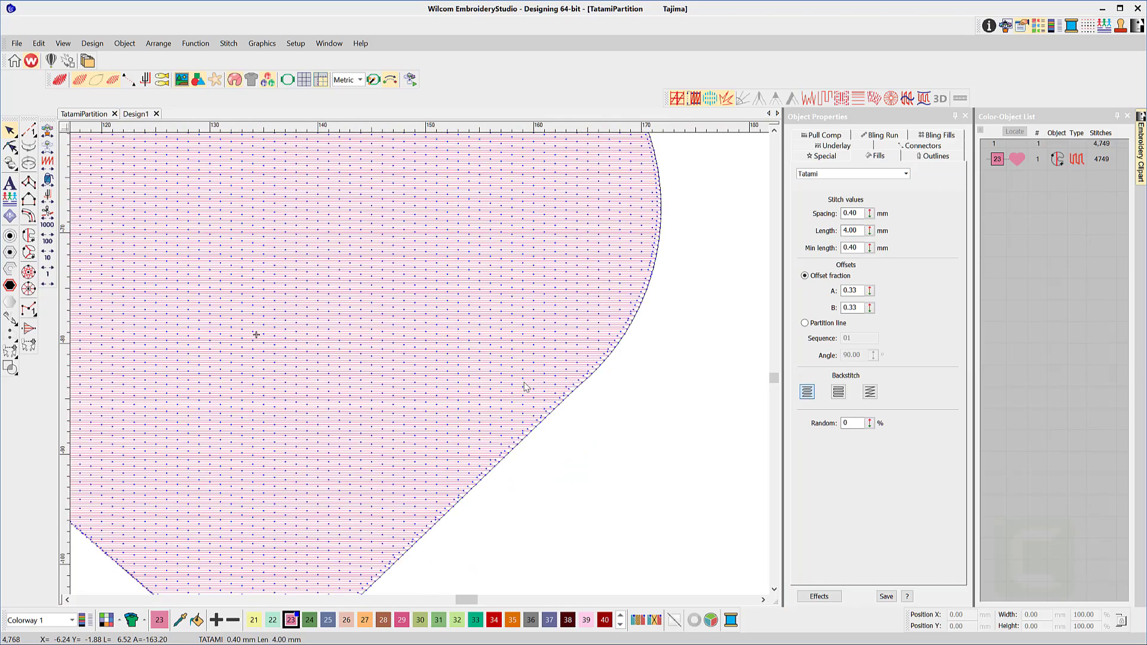
{"action": "scroll", "coordinate": [417, 364], "scroll_direction": "up", "scroll_amount": 2}
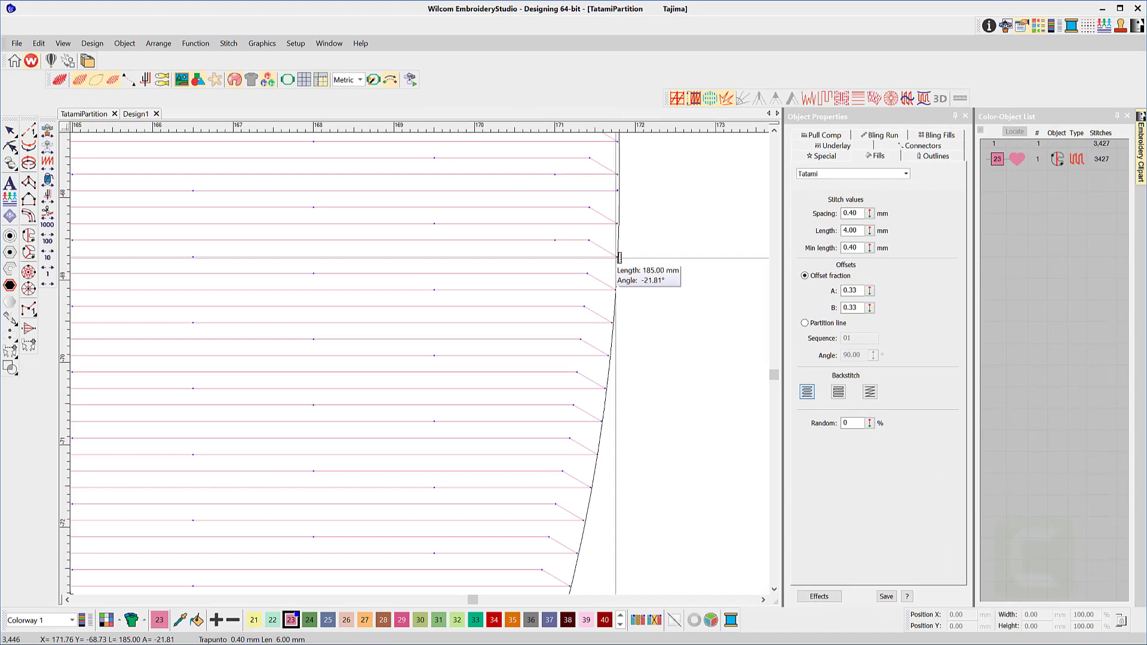
{"action": "left_click", "coordinate": [621, 257]}
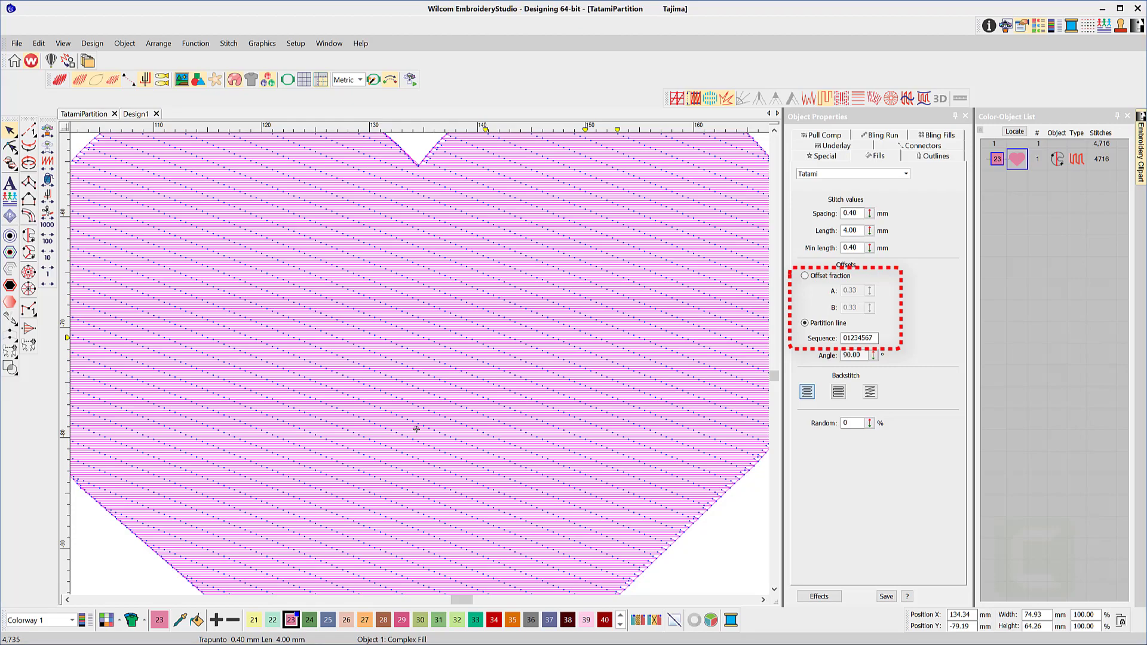
In TrueView, try partition sequence 01230123 with a 1.00° partition angle
{"action": "key", "text": "t"}
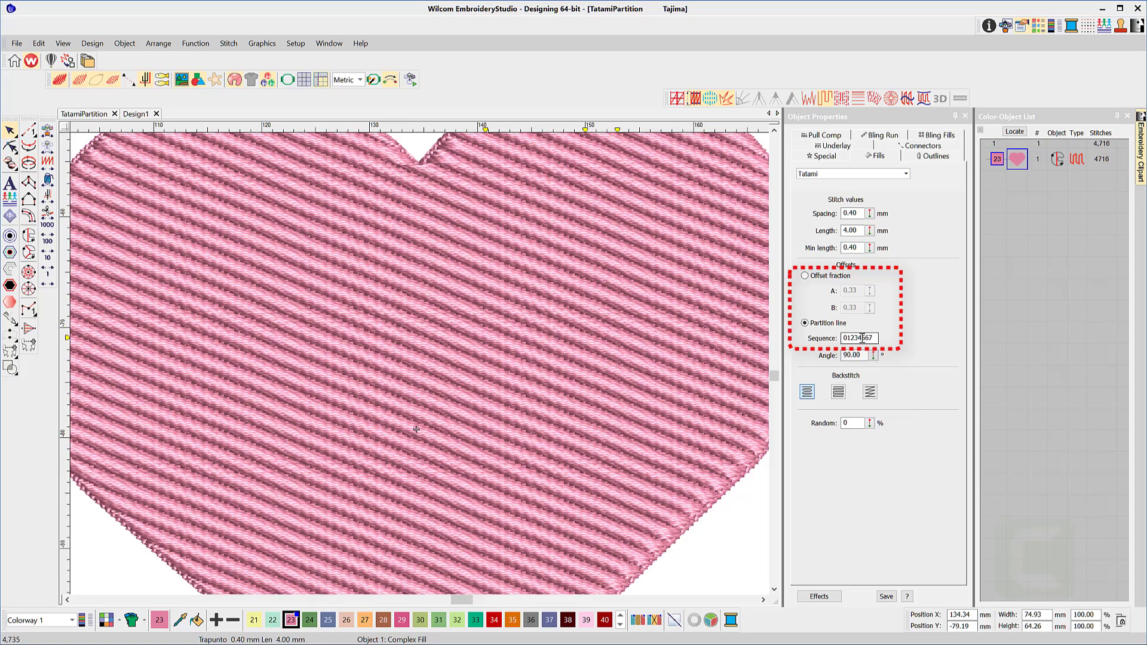
{"action": "left_click_drag", "start_coordinate": [859, 338], "coordinate": [889, 339]}
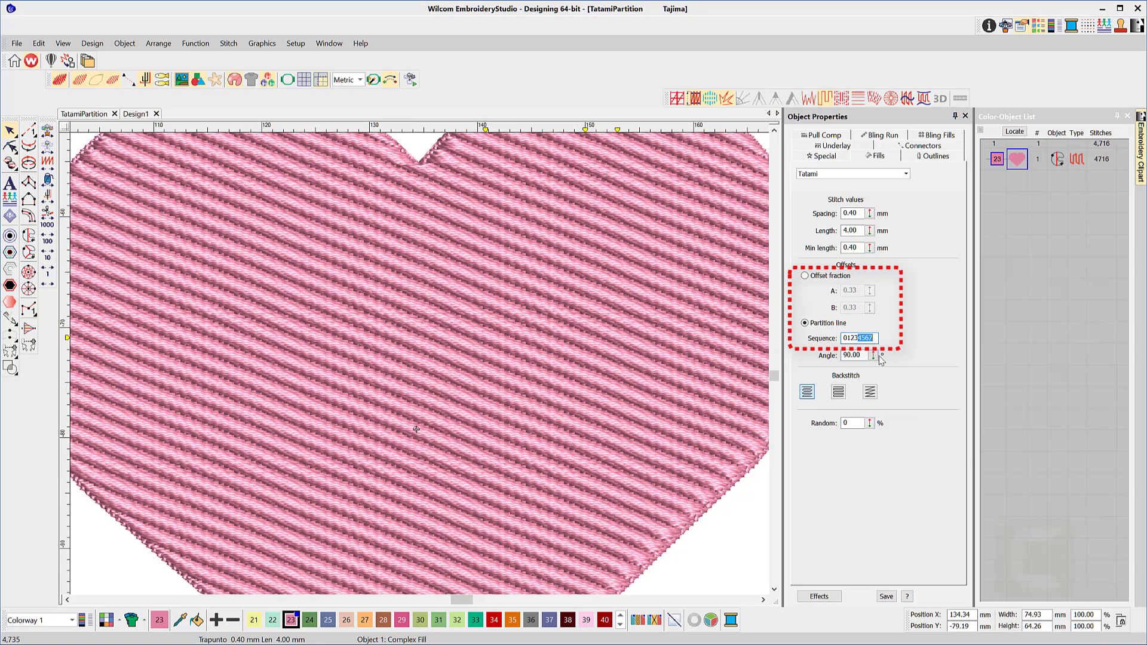
{"action": "type", "text": "0123"}
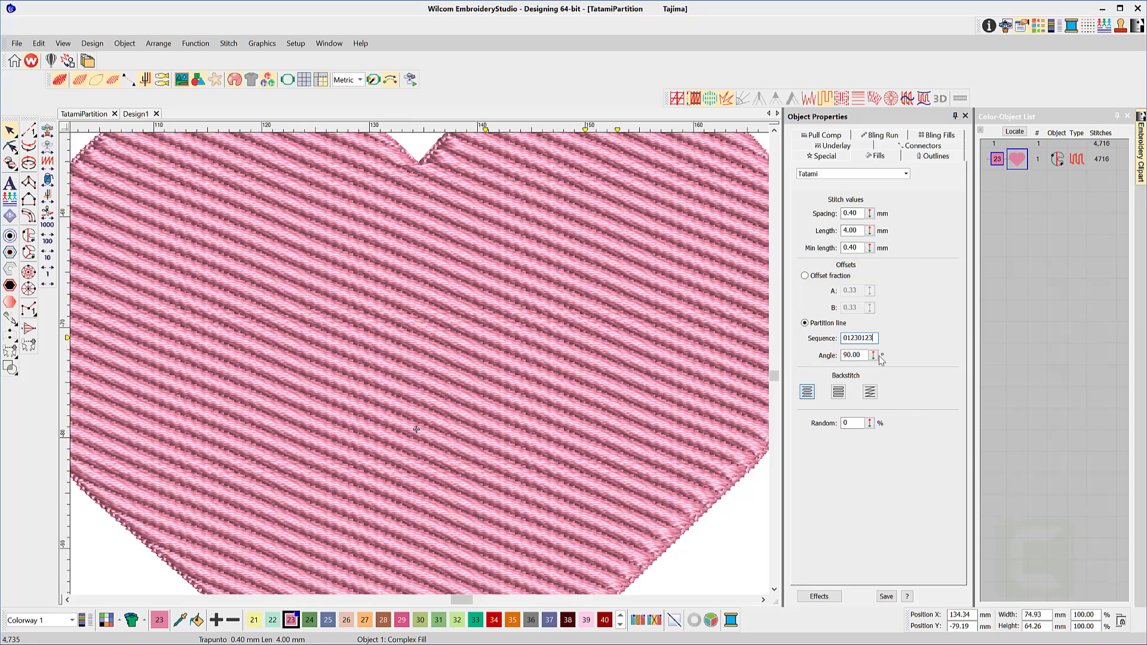
{"action": "key", "text": "Return"}
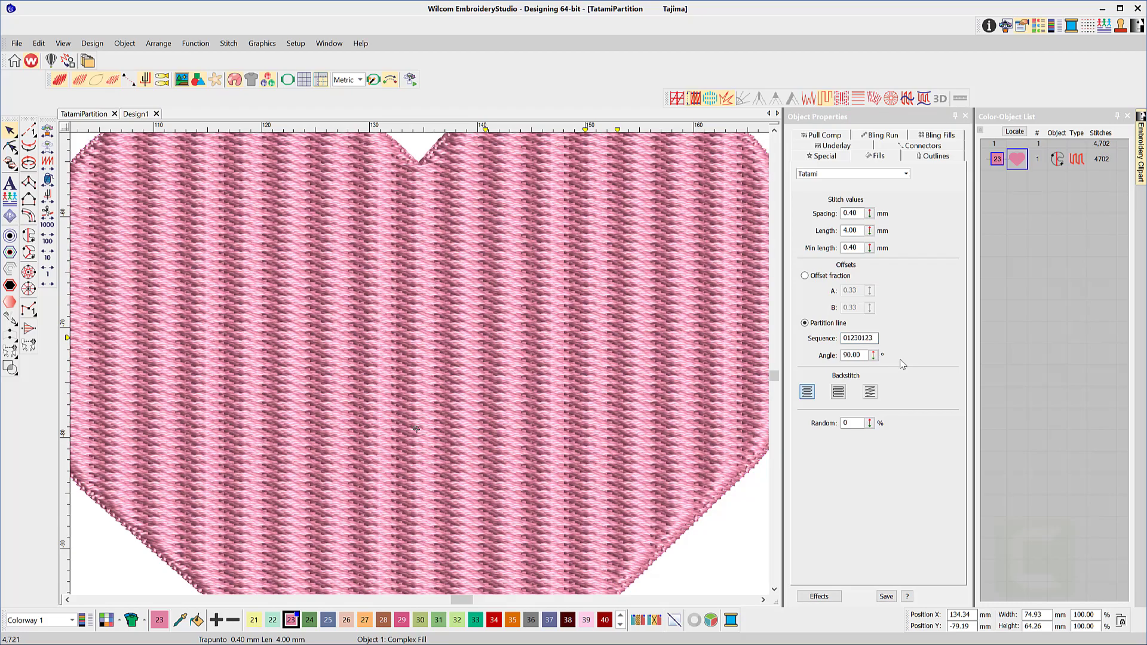
{"action": "left_click", "coordinate": [857, 355]}
{"action": "left_click_drag", "start_coordinate": [858, 356], "coordinate": [838, 357]}
{"action": "type", "text": "1.00"}
{"action": "key", "text": "Return"}
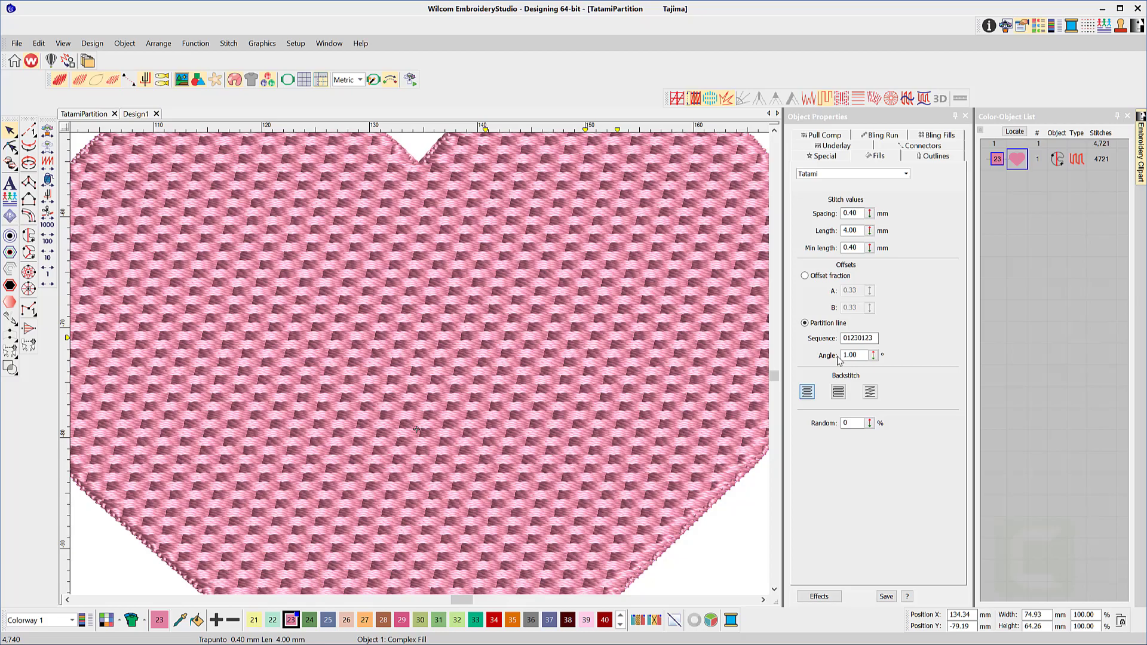
Set the stitch length to 3.00 mm and try a 120° partition angle
{"action": "left_click_drag", "start_coordinate": [864, 231], "coordinate": [839, 231]}
{"action": "type", "text": "3.00"}
{"action": "key", "text": "Return"}
{"action": "left_click_drag", "start_coordinate": [864, 356], "coordinate": [838, 354]}
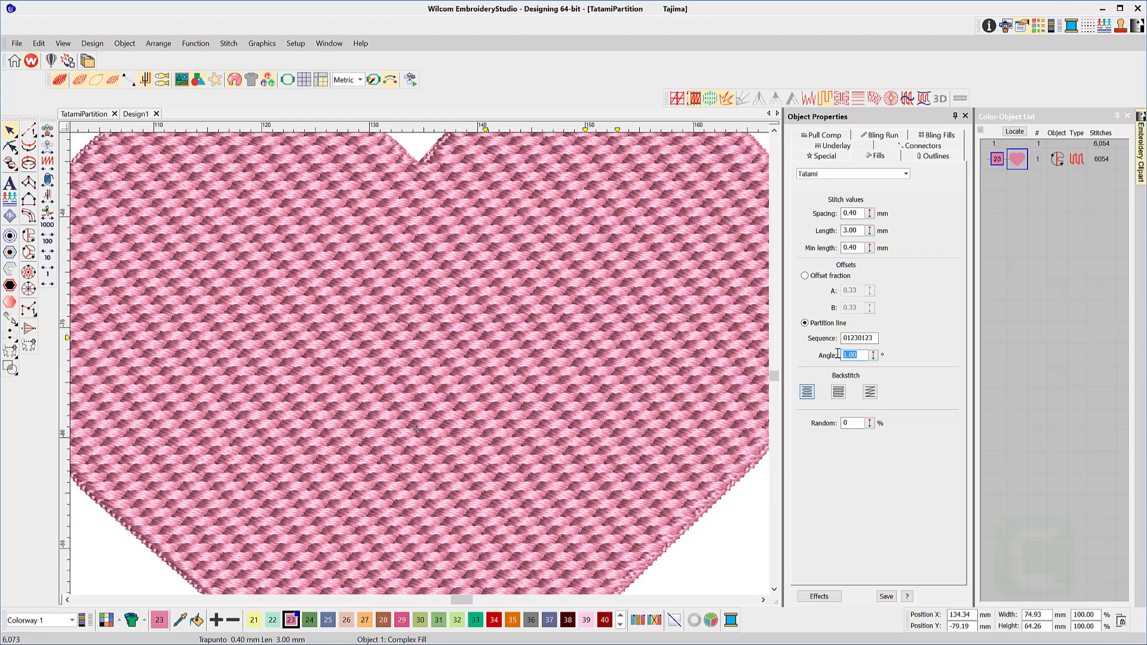
{"action": "type", "text": "120.00"}
{"action": "key", "text": "Return"}
Change the partition sequence to 01237, then 012375, with a 90° partition angle
{"action": "left_click_drag", "start_coordinate": [858, 338], "coordinate": [835, 359]}
{"action": "type", "text": "7"}
{"action": "key", "text": "Return"}
{"action": "left_click", "coordinate": [863, 355]}
{"action": "type", "text": "90.00"}
{"action": "key", "text": "Return"}
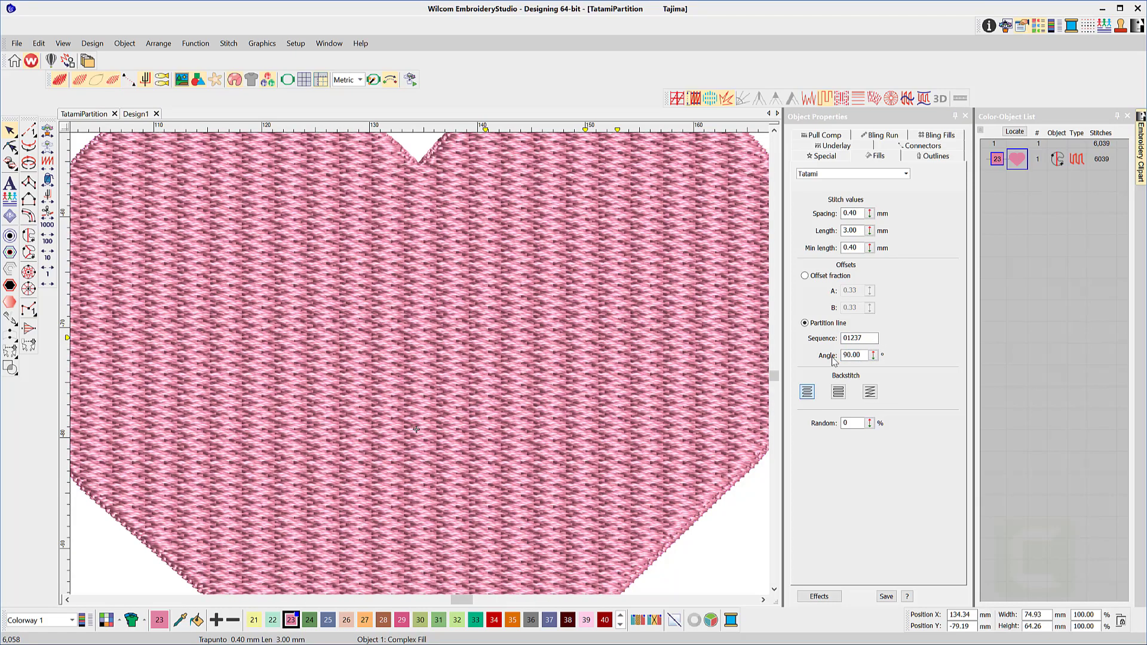
{"action": "key", "text": "t"}
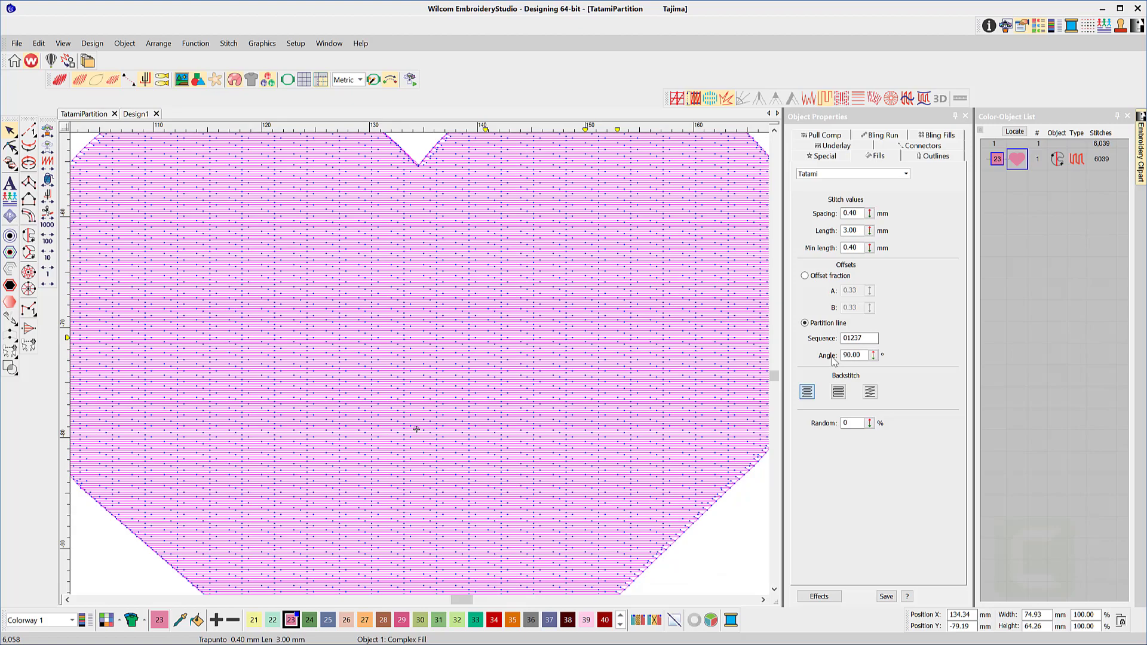
{"action": "left_click", "coordinate": [862, 338]}
{"action": "type", "text": "5"}
{"action": "key", "text": "Return"}
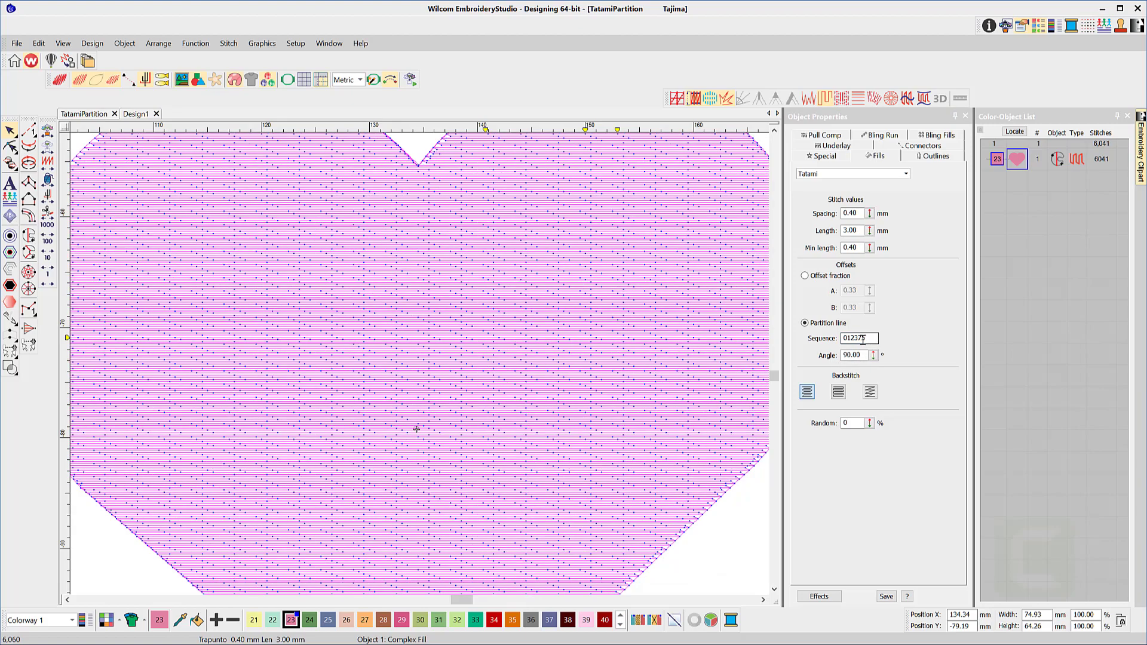
{"action": "key", "text": "t"}
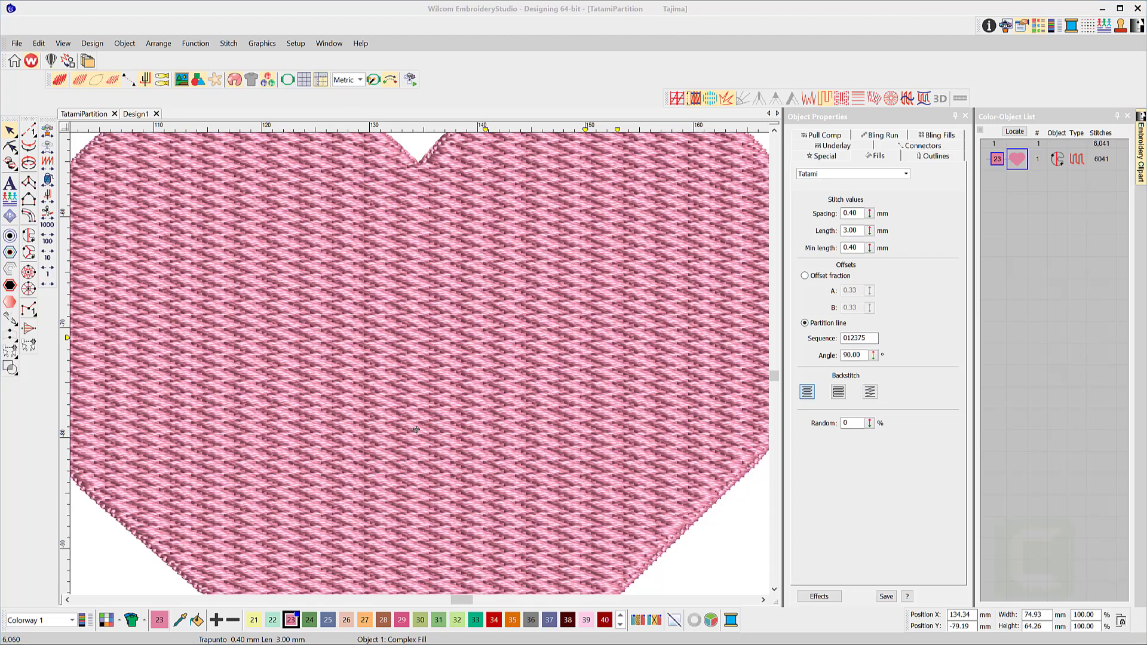
Set the heart fill's Random value to 75%
{"action": "left_click", "coordinate": [848, 423]}
{"action": "type", "text": "75"}
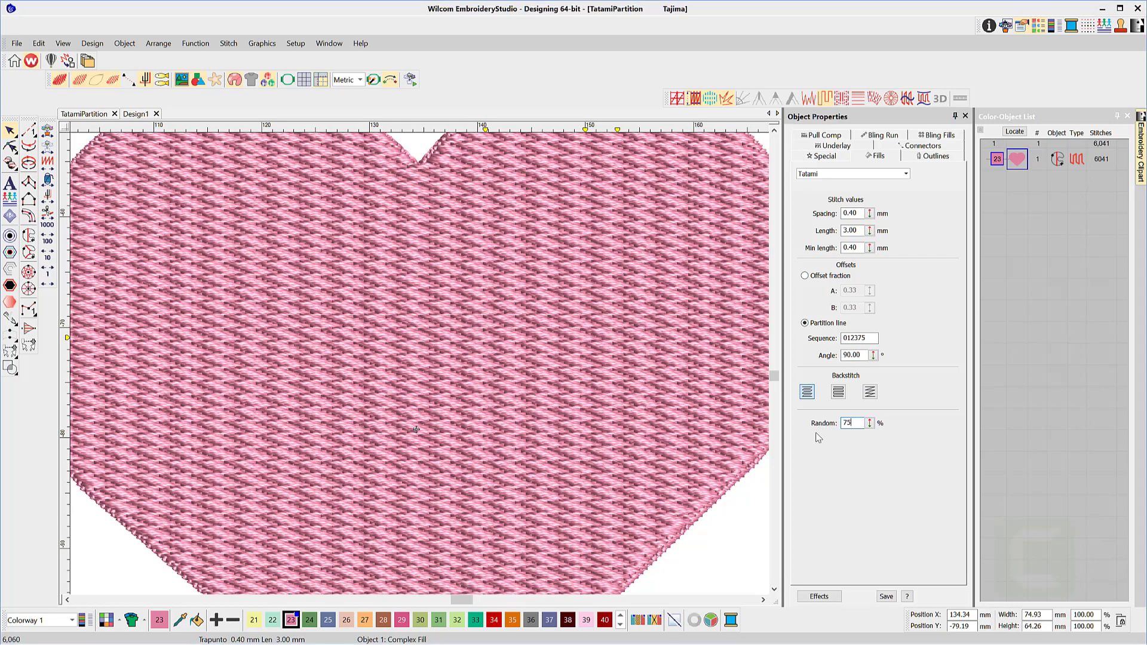
{"action": "key", "text": "Return"}
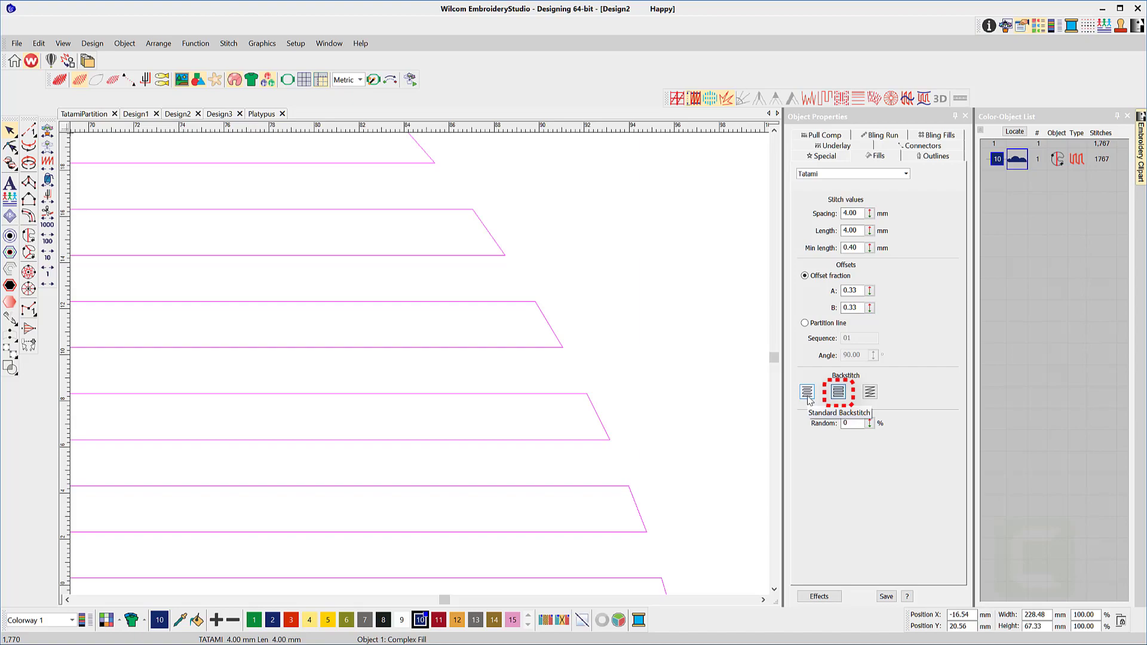
Change Design2's fill backstitch style, then open the CS009-SZ snake design
{"action": "left_click", "coordinate": [808, 395]}
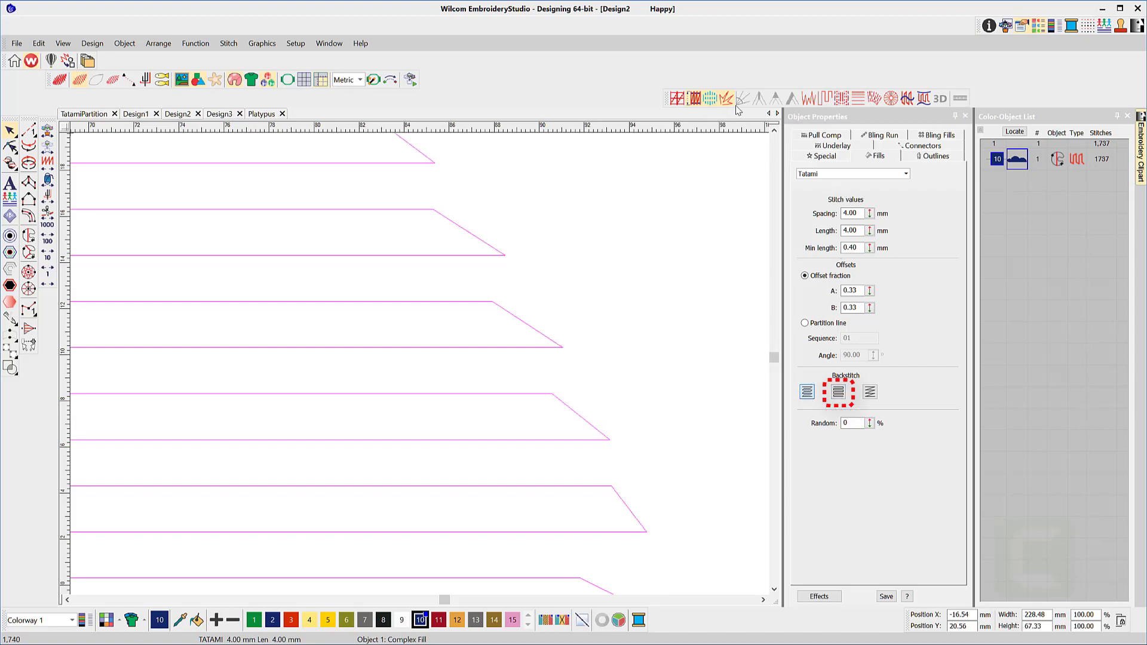
{"action": "left_click", "coordinate": [823, 99]}
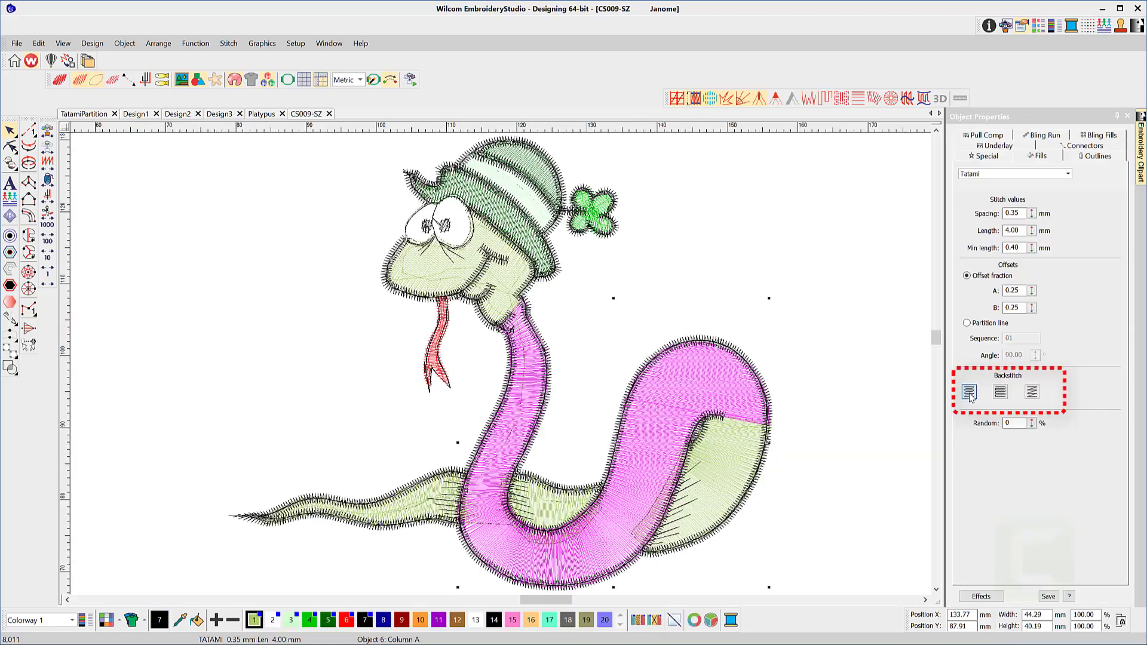
Switch the snake's pink body to the third backstitch style and view it in TrueView
{"action": "left_click", "coordinate": [1033, 394]}
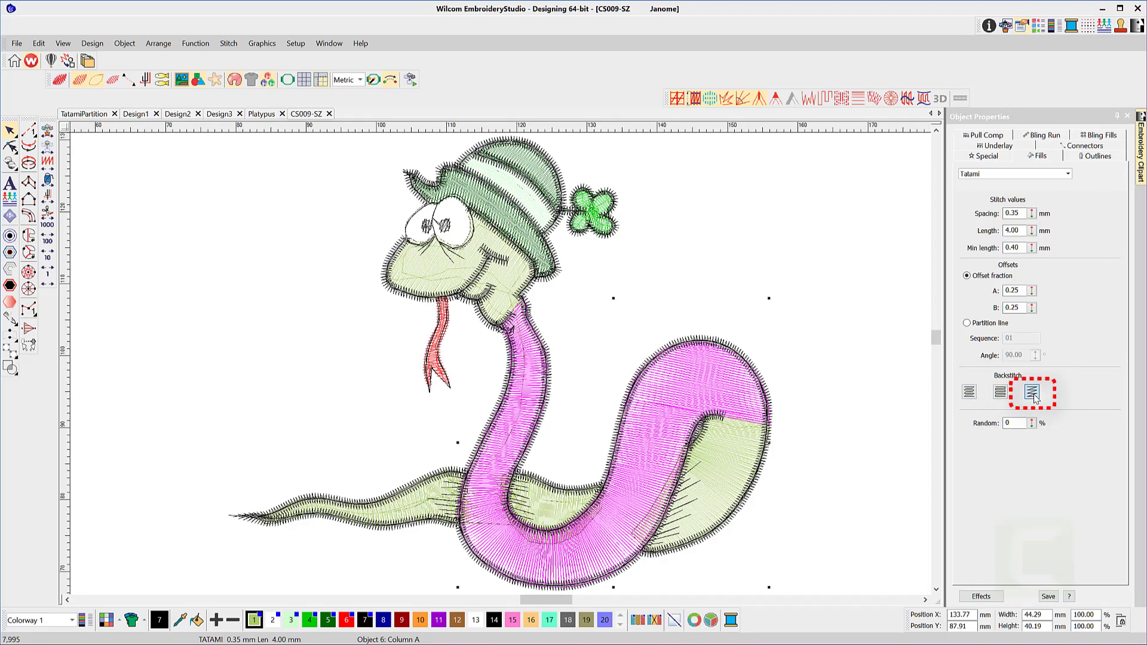
{"action": "key", "text": "t"}
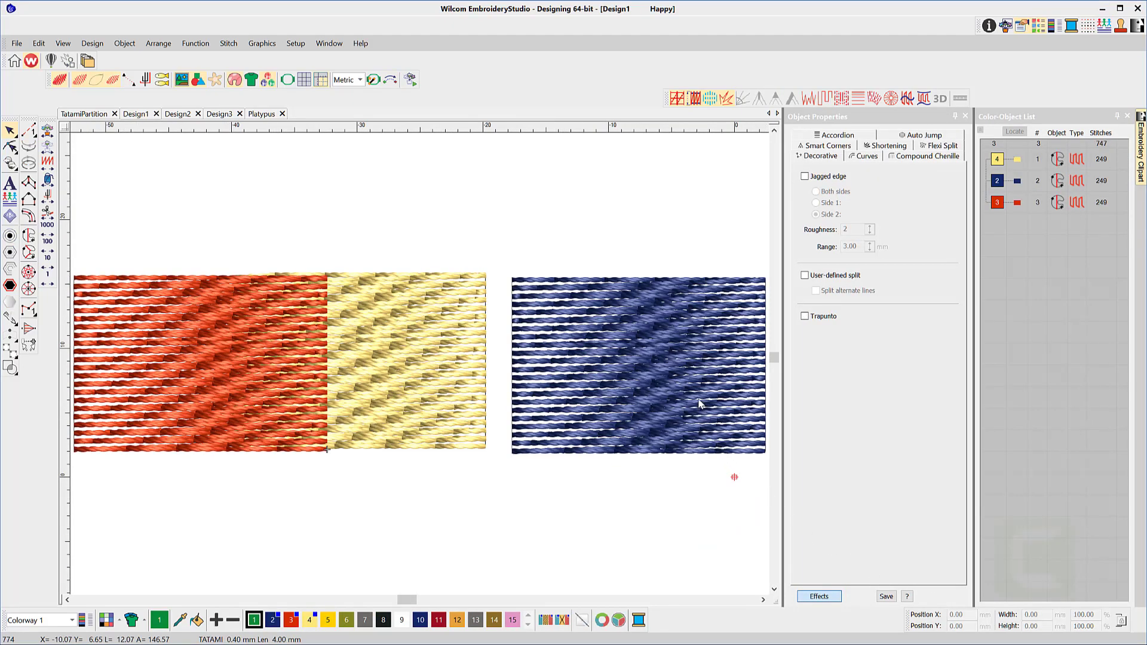
Nudge the blue block three steps left onto the yellow block, comparing with TrueView off and on
{"action": "left_click", "coordinate": [698, 404]}
{"action": "key", "text": "Left"}
{"action": "key", "text": "Left"}
{"action": "key", "text": "Left"}
{"action": "key", "text": "Left"}
{"action": "key", "text": "Left"}
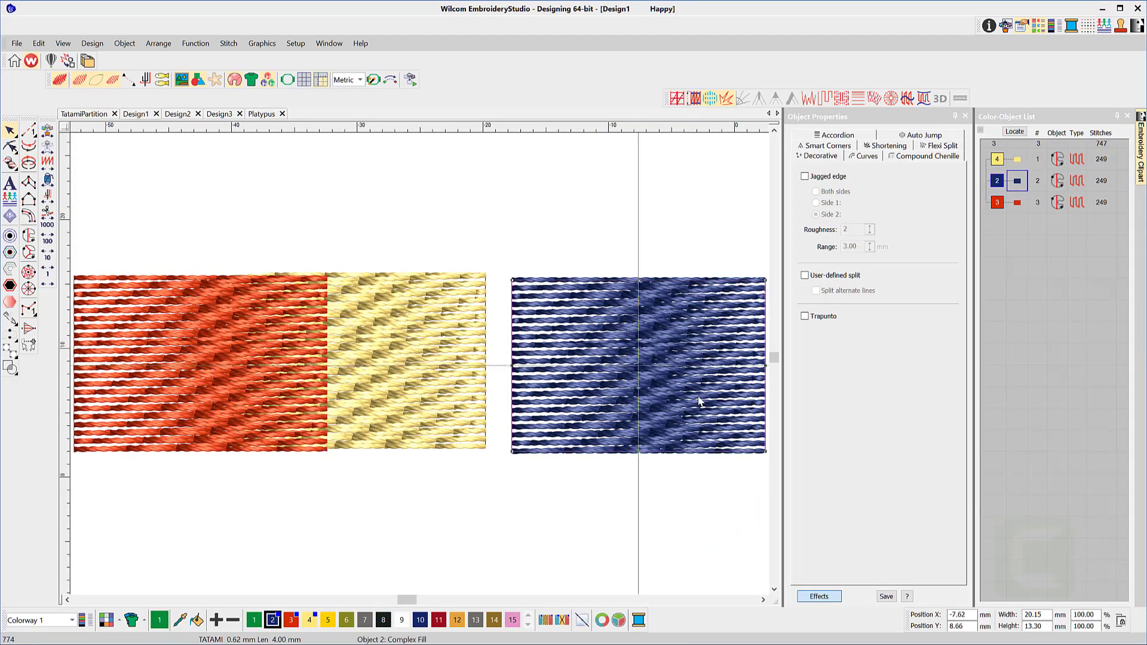
{"action": "key", "text": "Left"}
{"action": "key", "text": "Left"}
{"action": "key", "text": "Left"}
{"action": "key", "text": "Left"}
{"action": "key", "text": "Left"}
{"action": "key", "text": "Left"}
{"action": "key", "text": "Left"}
{"action": "key", "text": "Left"}
{"action": "key", "text": "Left"}
{"action": "key", "text": "Left"}
{"action": "key", "text": "Left"}
{"action": "key", "text": "Left"}
{"action": "key", "text": "Left"}
{"action": "key", "text": "Left"}
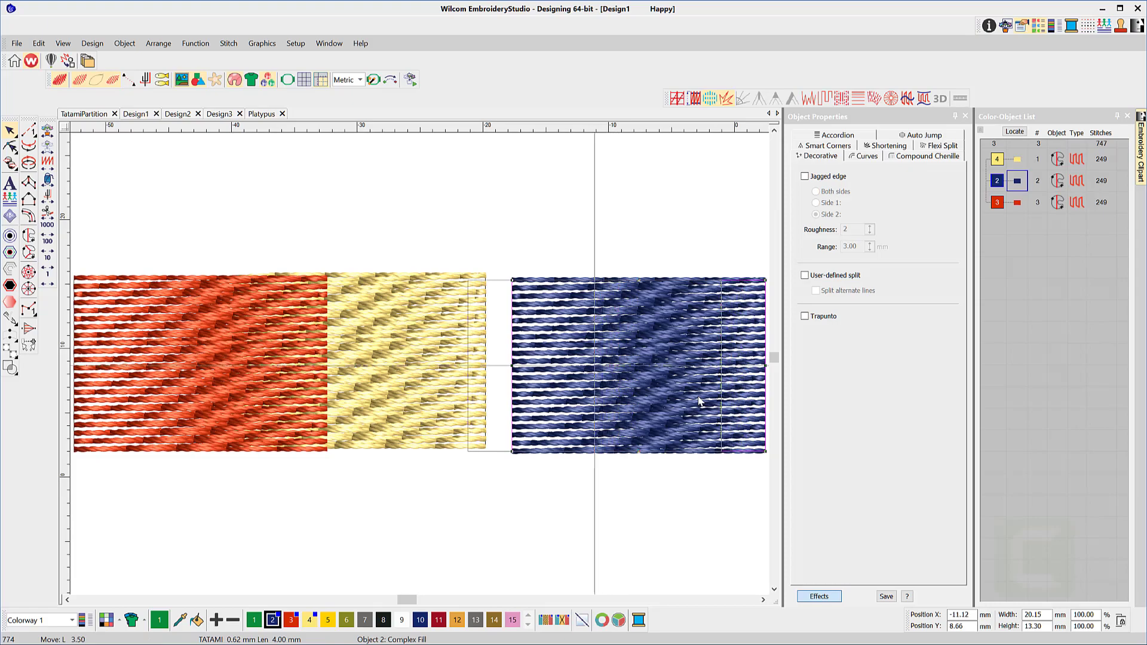
{"action": "key", "text": "Left"}
{"action": "key", "text": "Left"}
{"action": "key", "text": "Left"}
{"action": "key", "text": "Left"}
{"action": "key", "text": "Left"}
{"action": "key", "text": "Left"}
{"action": "key", "text": "Left"}
{"action": "key", "text": "Left"}
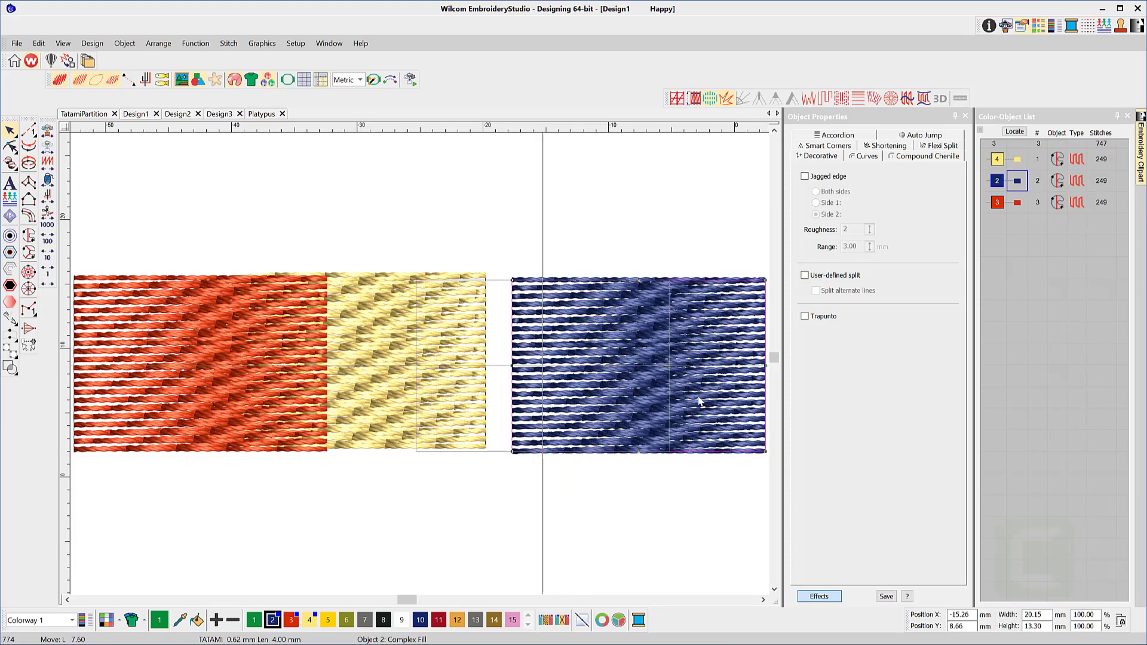
{"action": "scroll", "coordinate": [480, 376], "scroll_direction": "up", "scroll_amount": 1}
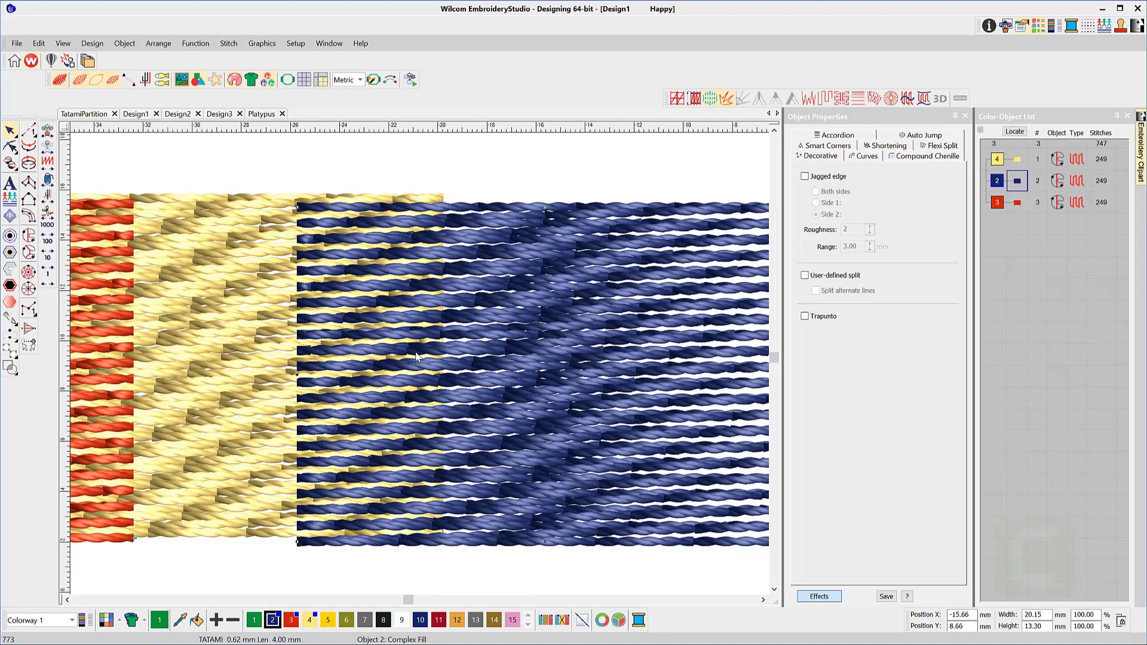
{"action": "key", "text": "t"}
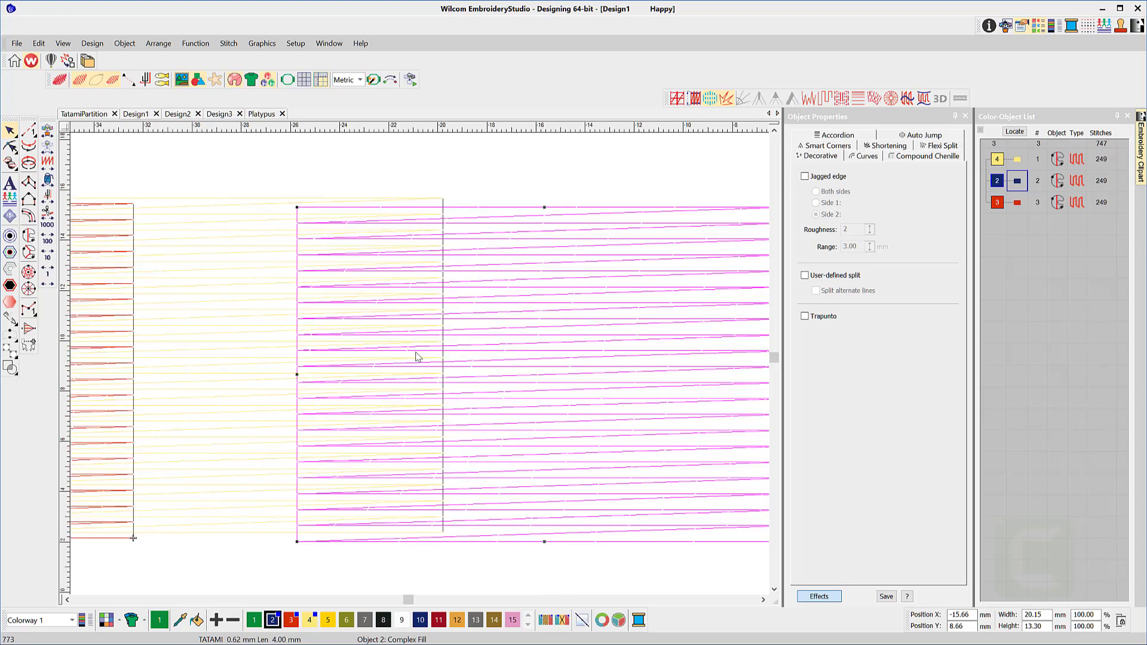
{"action": "key", "text": "t"}
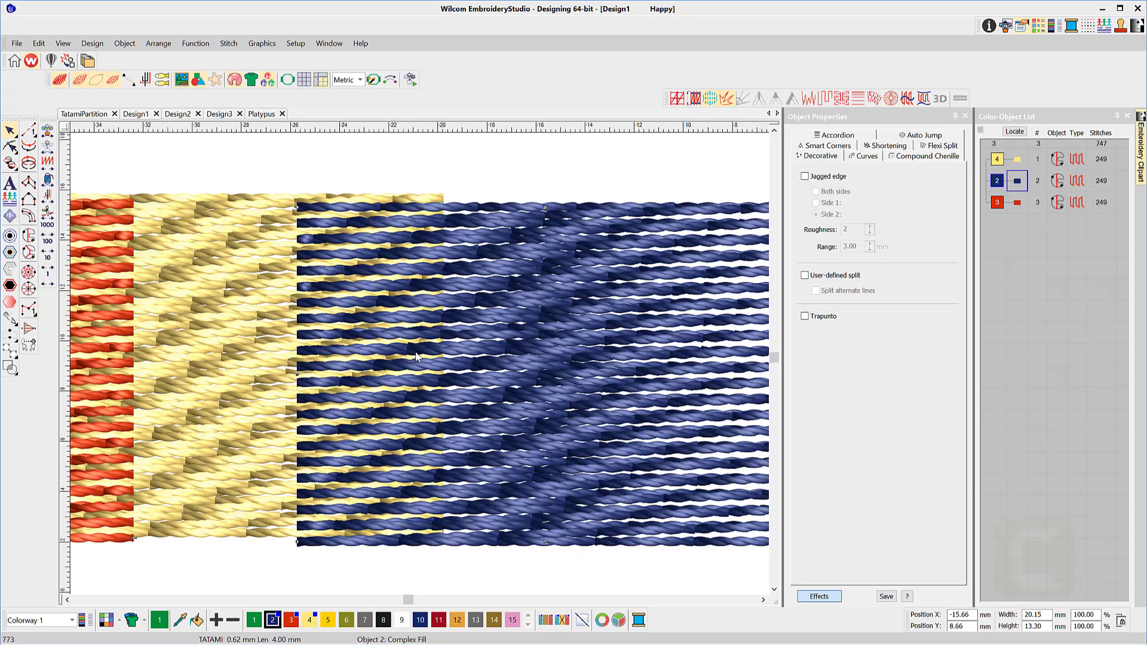